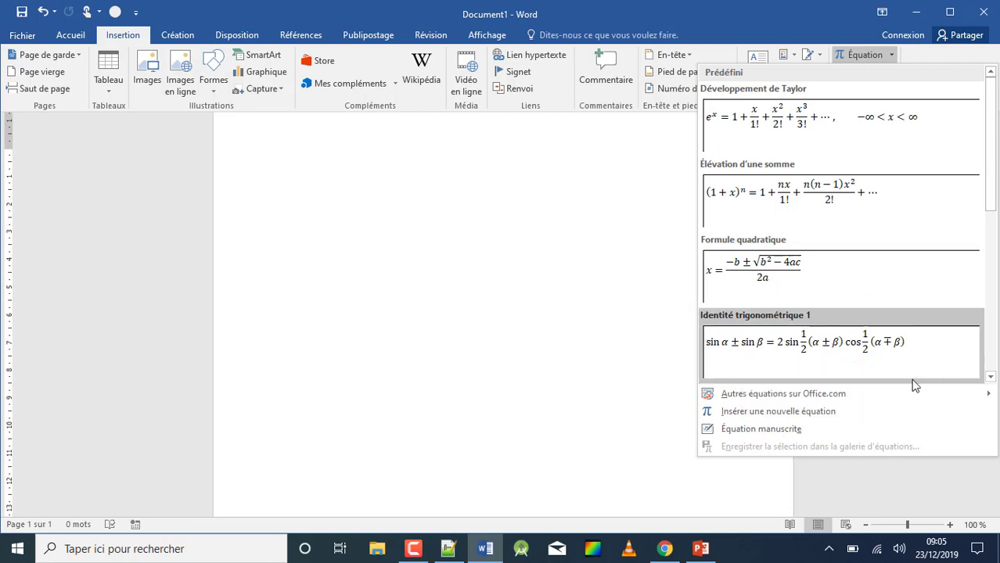
# Insert the predefined Théorème de Pythagore equation at the start of the document
pyautogui.click(990, 377)
pyautogui.click(989, 378)
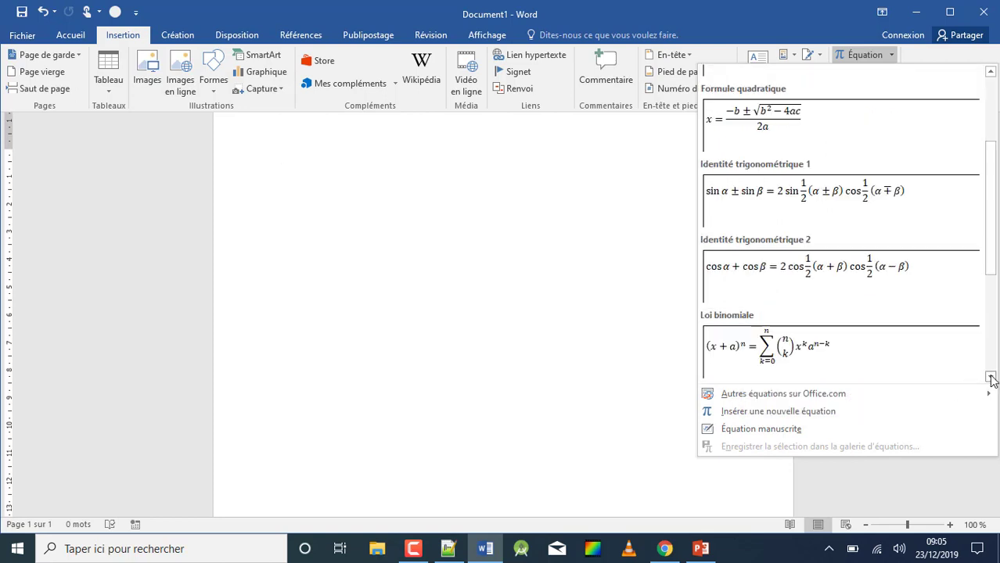
pyautogui.click(989, 378)
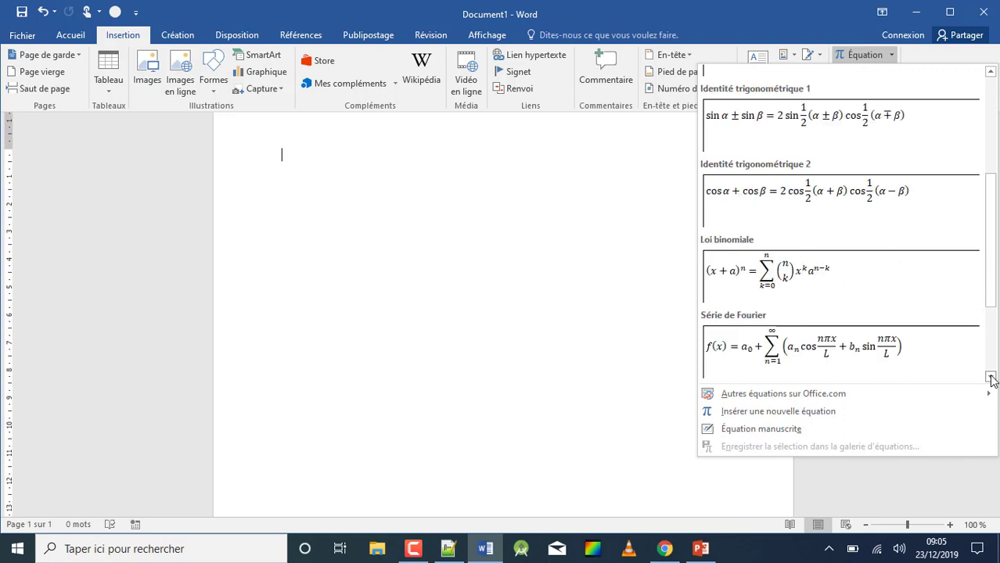
pyautogui.click(990, 378)
pyautogui.click(990, 378)
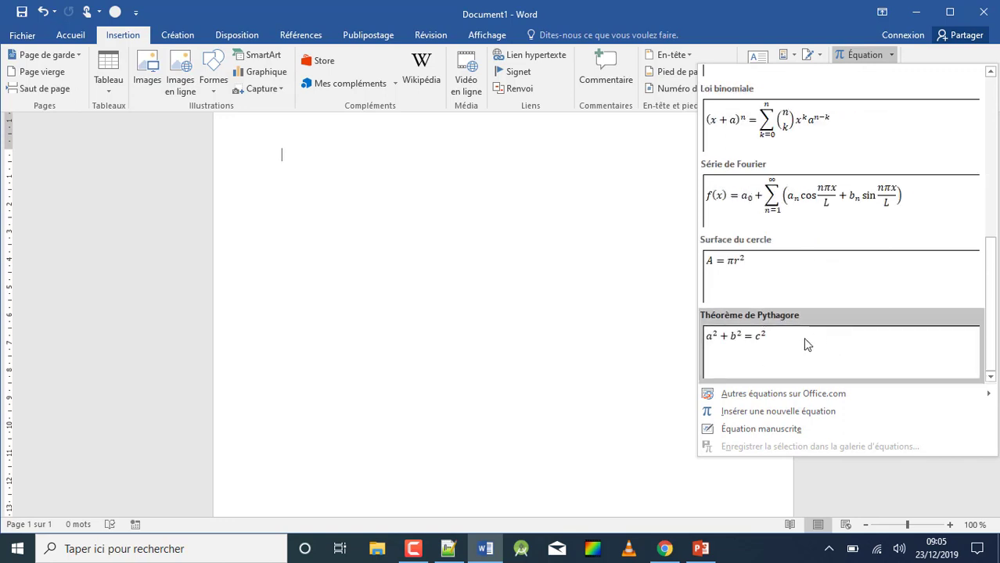
pyautogui.press('Escape')
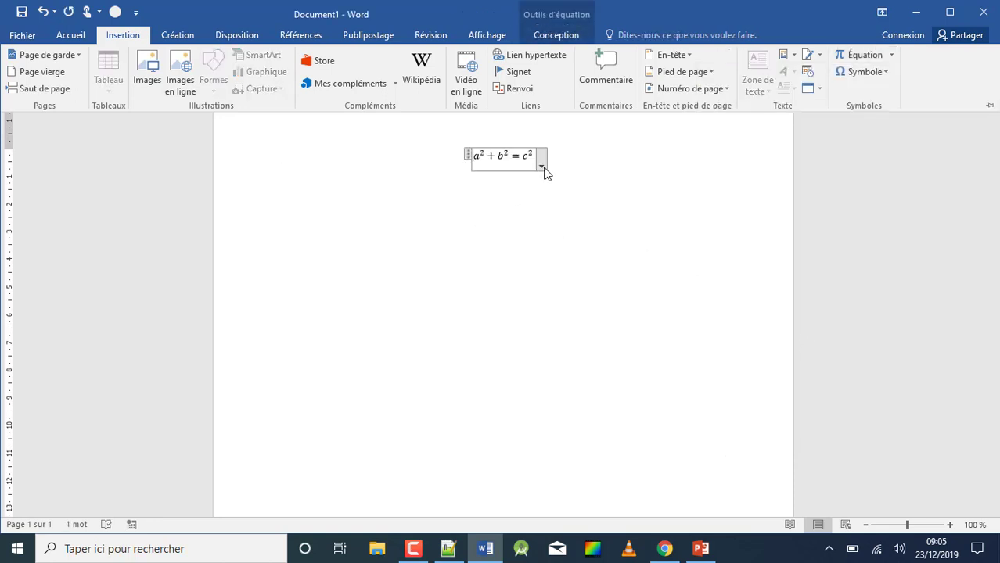
pyautogui.hotkey('ctrl', 'F1')
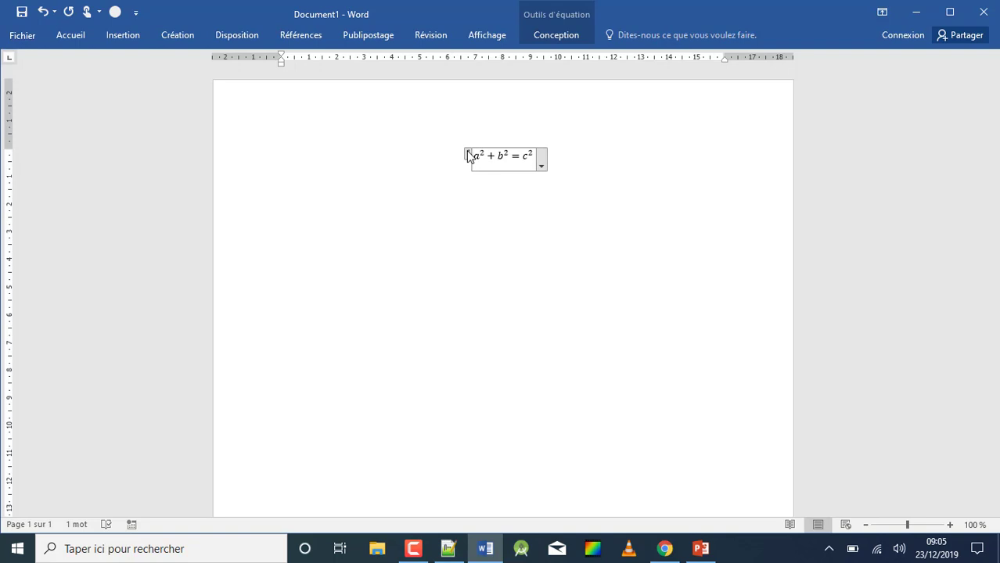
# Insert a new blank equation in the empty area below the Pythagorean formula and add an empty stacked fraction to it
pyautogui.click(328, 289)
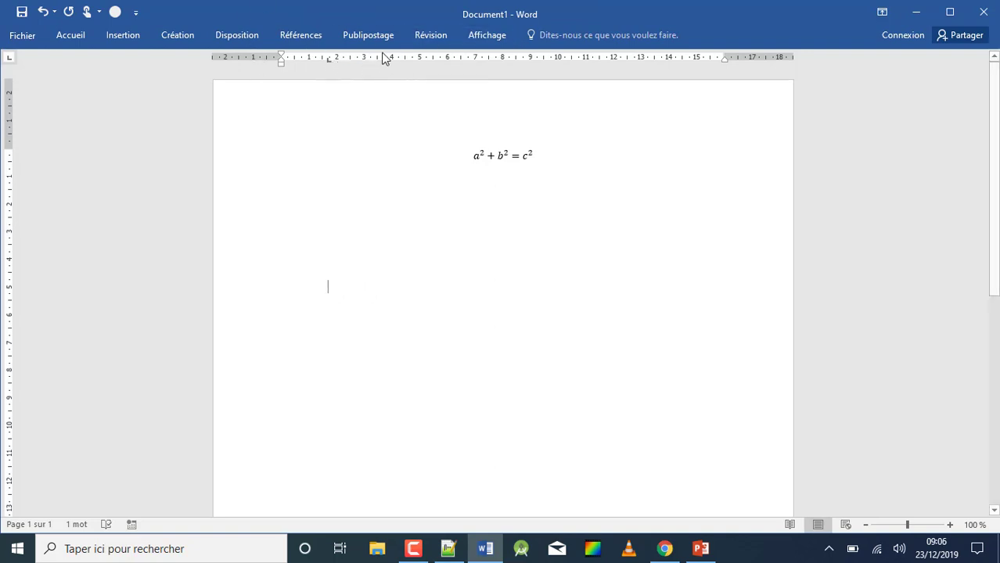
pyautogui.click(120, 38)
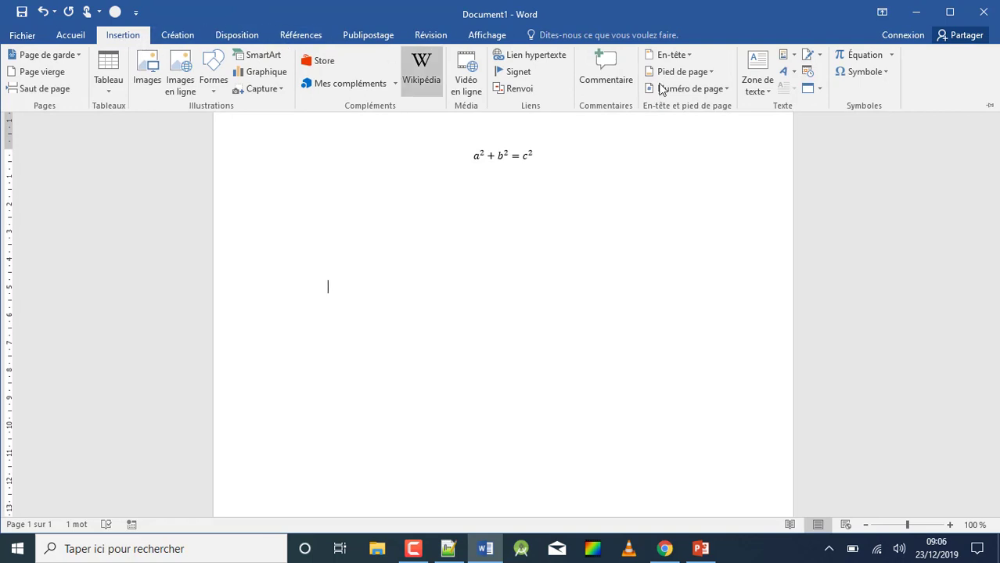
pyautogui.click(891, 55)
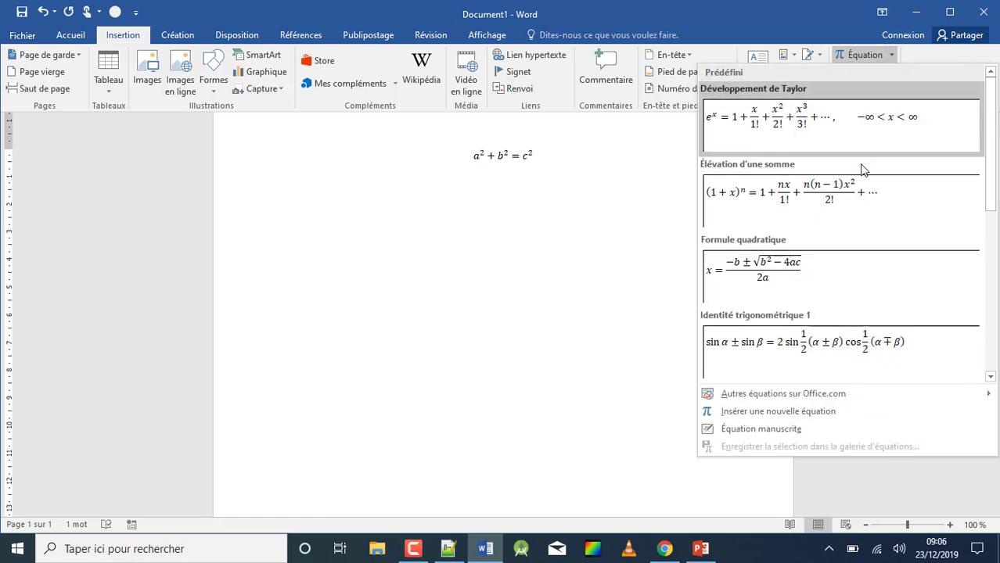
pyautogui.click(814, 420)
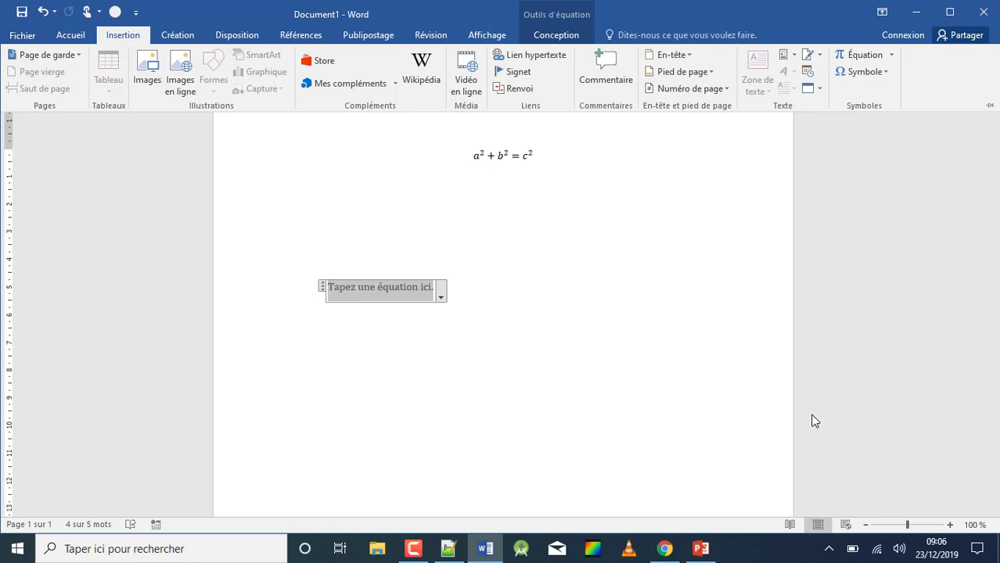
pyautogui.click(556, 35)
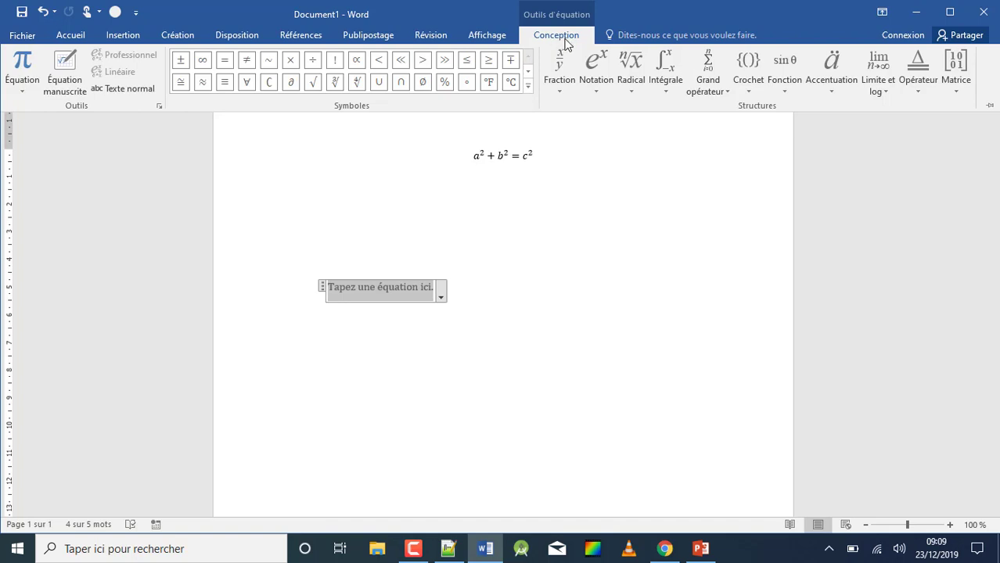
pyautogui.click(560, 95)
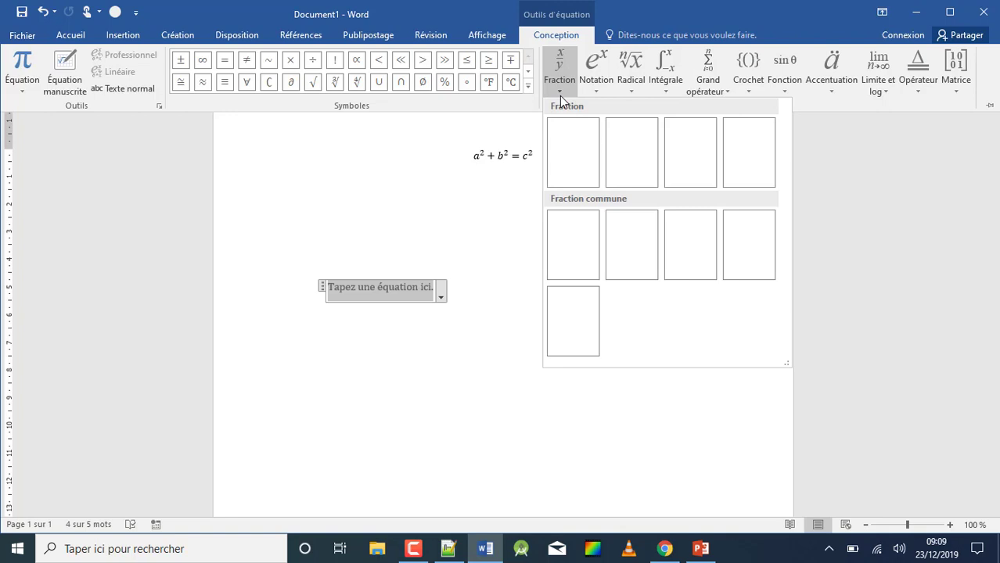
pyautogui.click(588, 156)
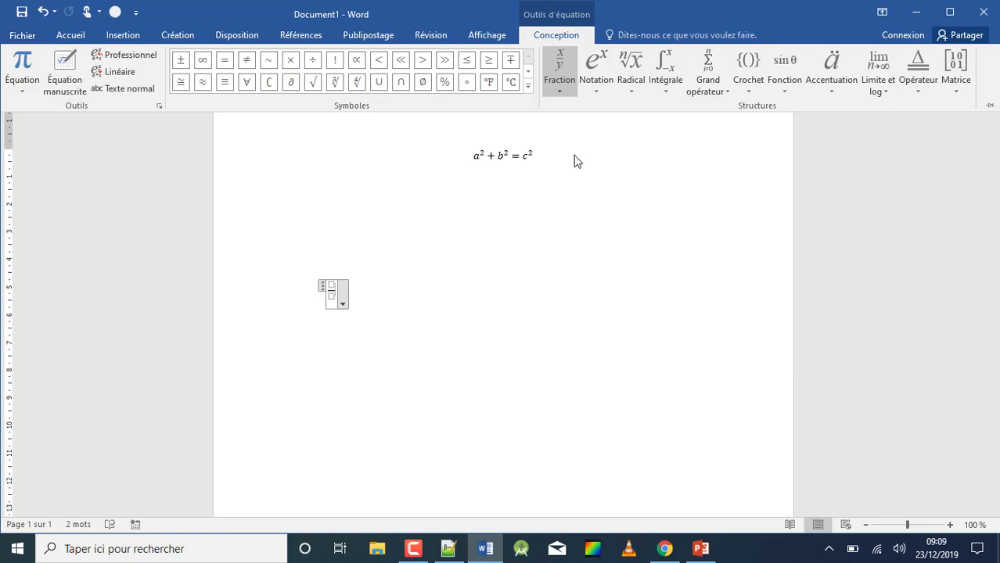
# Fill in the fraction's numerator as (B+b)×h, using the multiplication symbol from the equation symbols
pyautogui.click(332, 285)
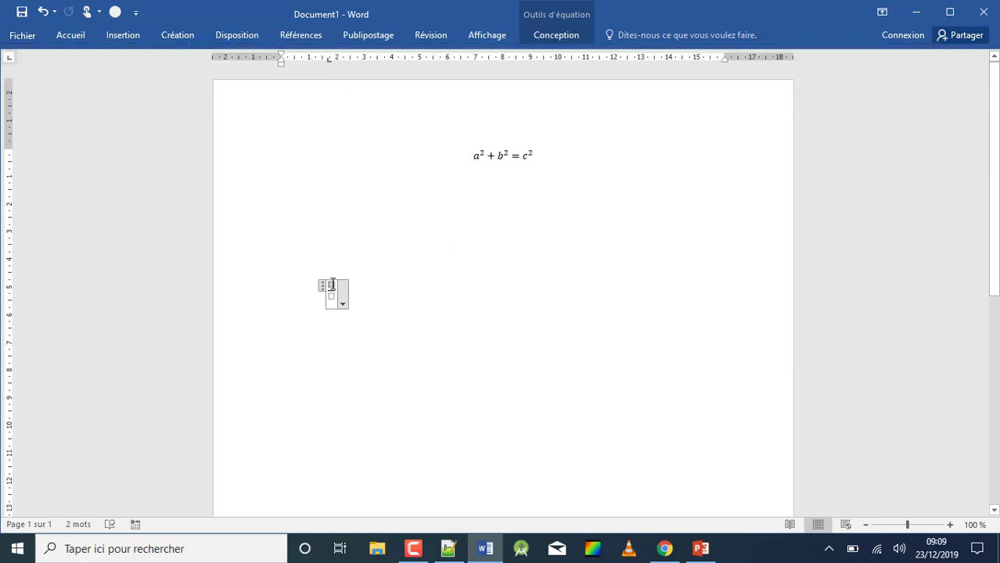
pyautogui.write('1')
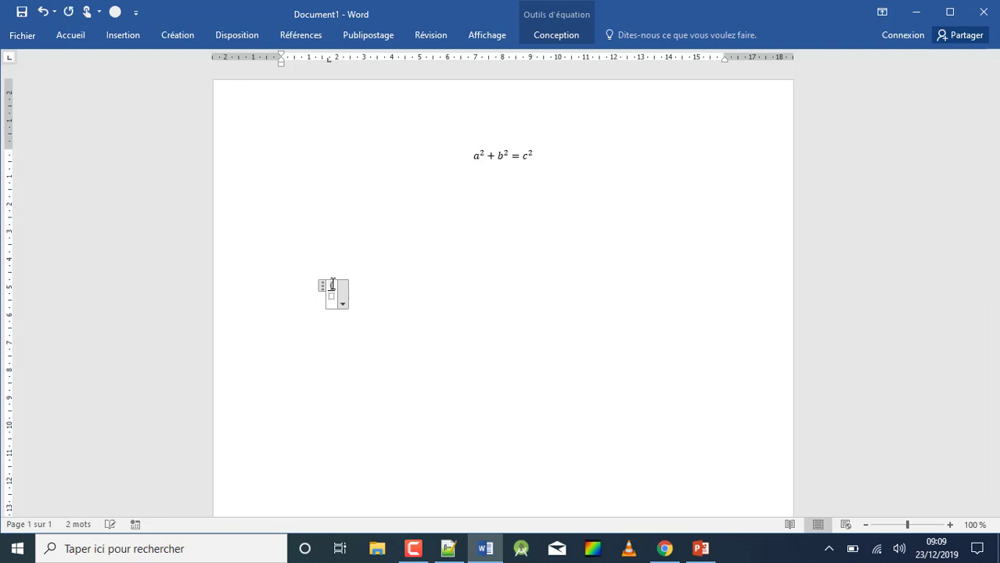
pyautogui.write('0')
pyautogui.press('BackSpace')
pyautogui.write('0')
pyautogui.write('+b')
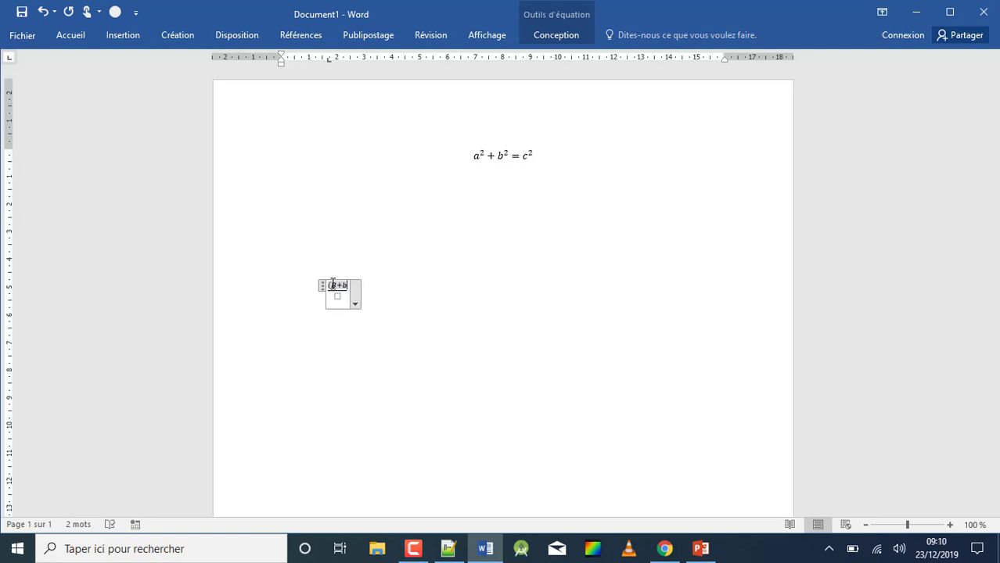
pyautogui.write(')x')
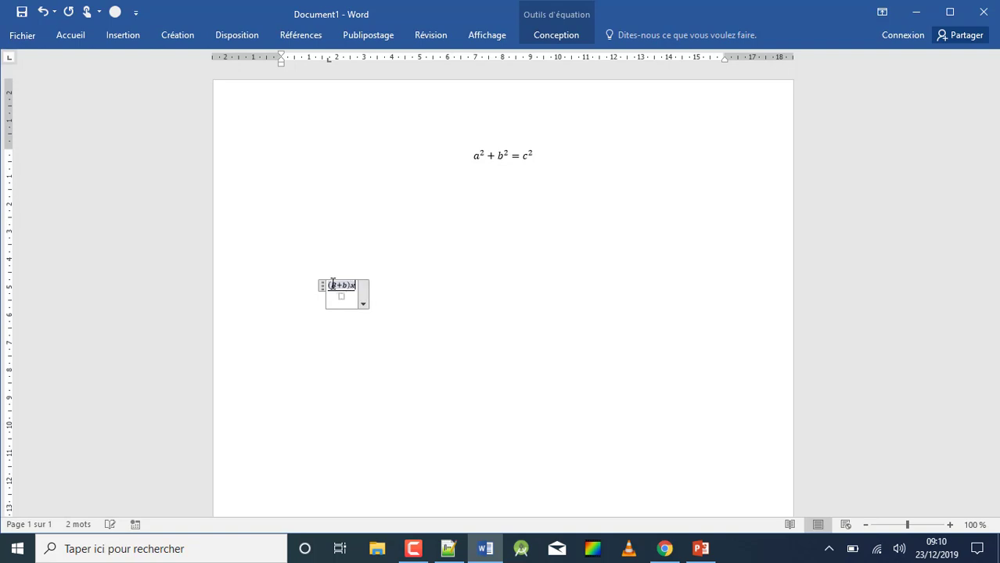
pyautogui.press('BackSpace')
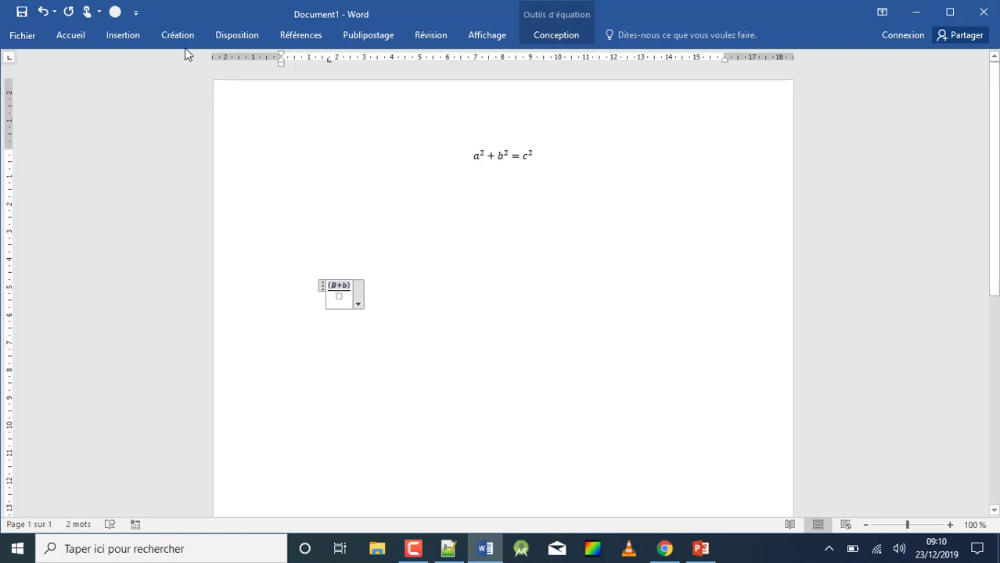
pyautogui.click(552, 36)
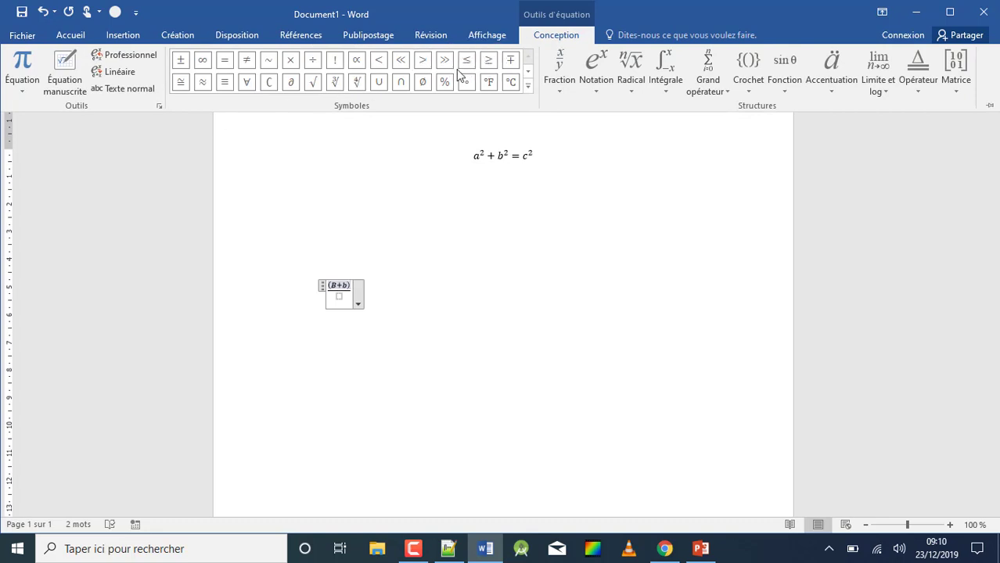
pyautogui.click(291, 66)
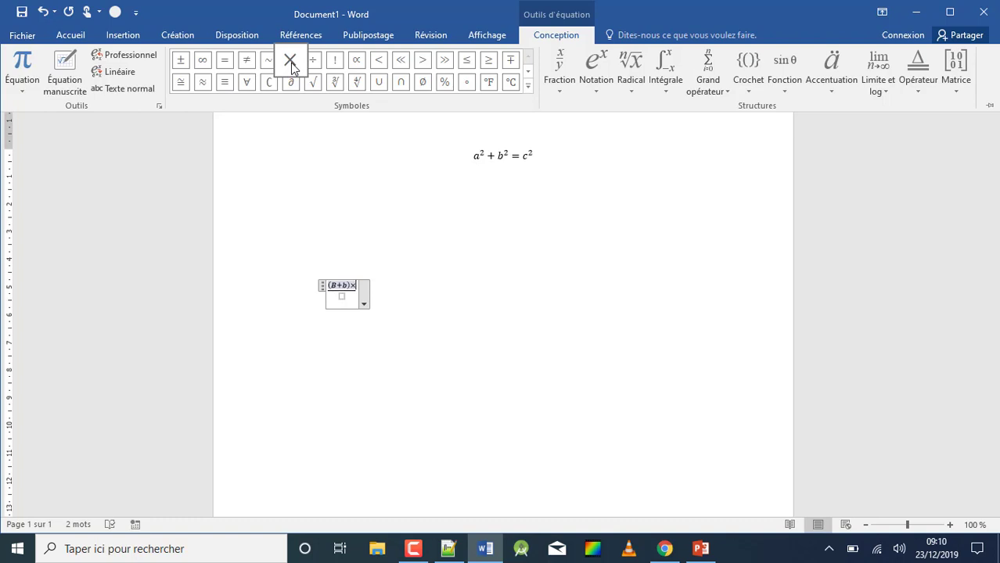
pyautogui.hotkey('ctrl', 'F1')
pyautogui.write('h')
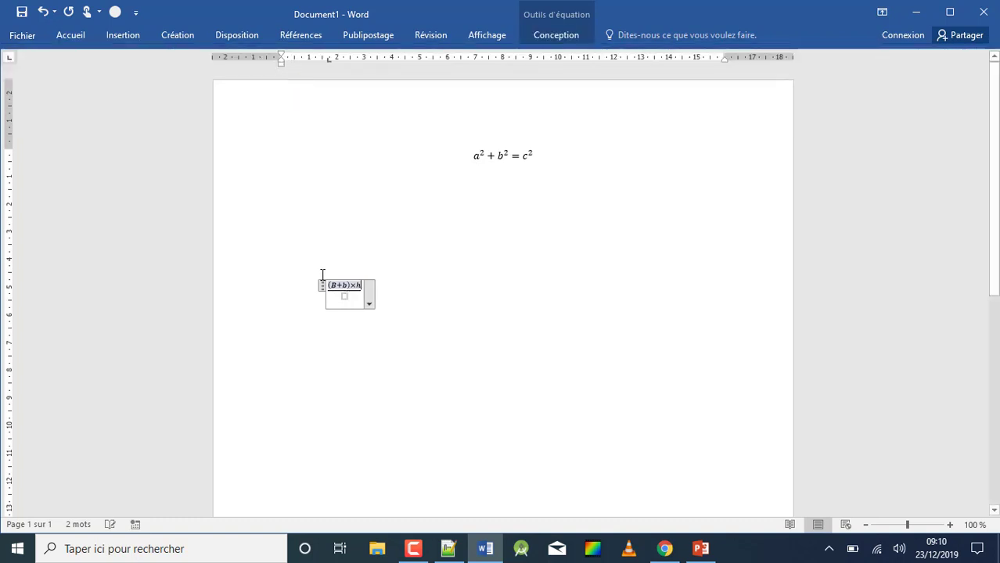
# Enter 2 as the fraction's denominator and leave the equation
pyautogui.click(343, 297)
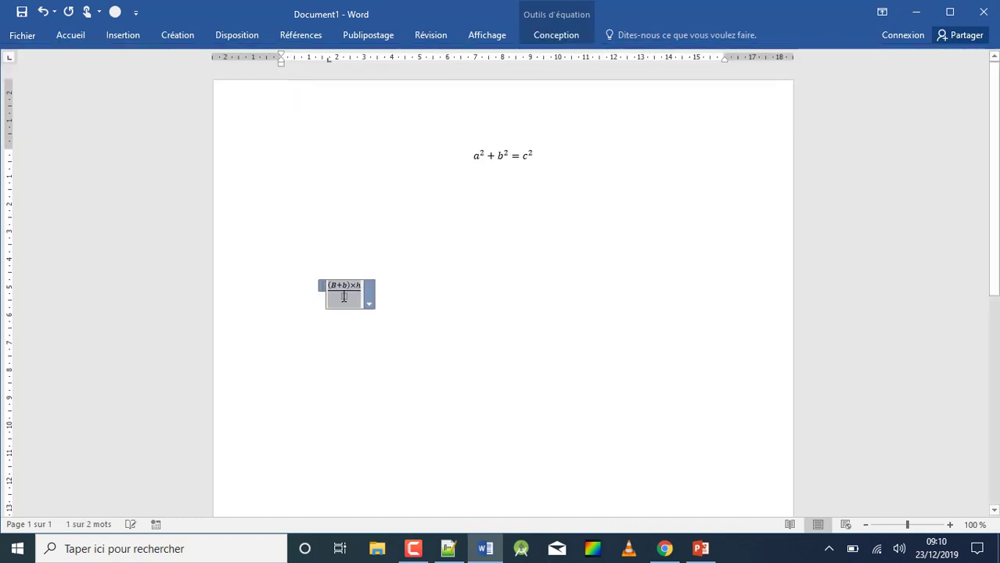
pyautogui.click(345, 302)
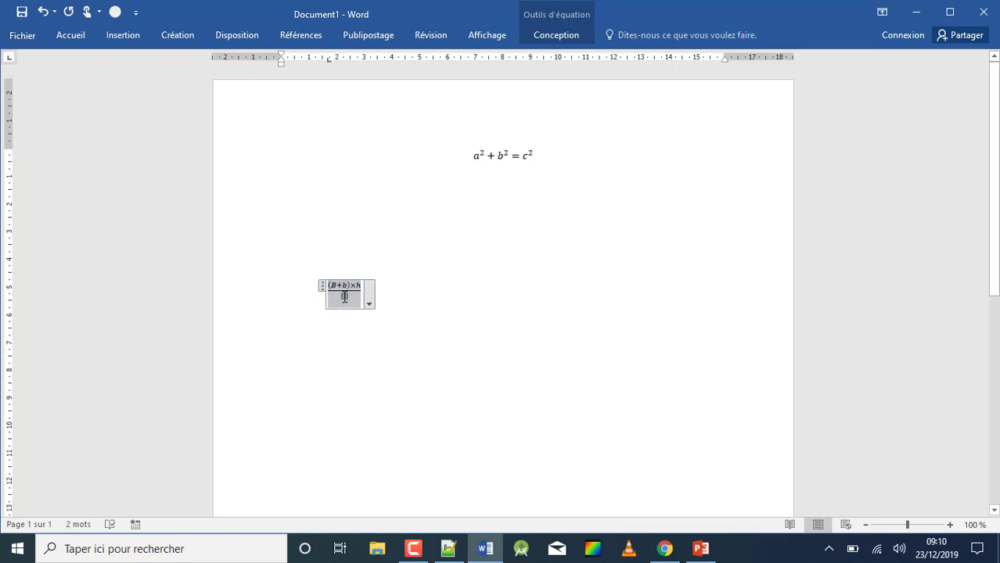
pyautogui.write('2')
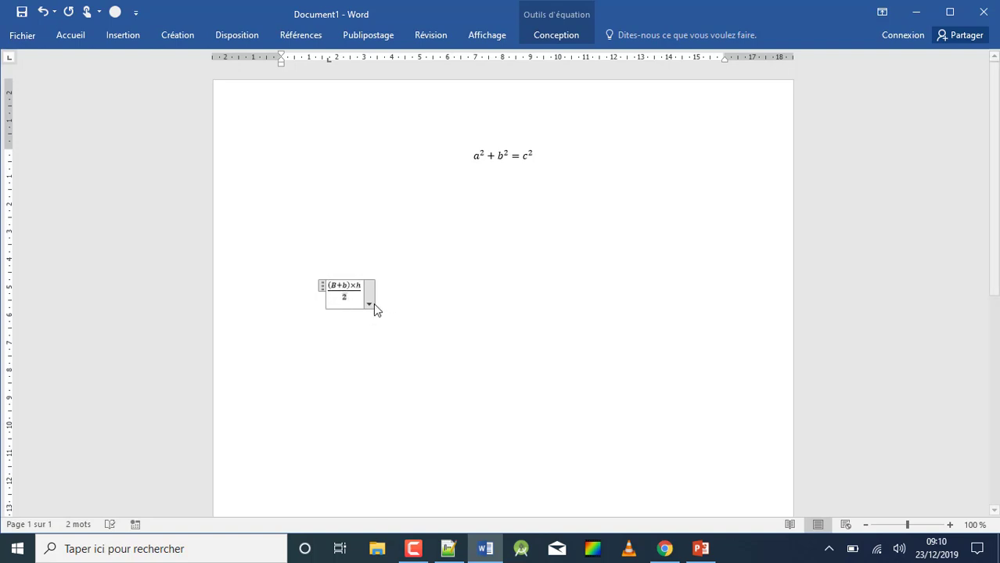
pyautogui.click(369, 303)
pyautogui.click(416, 282)
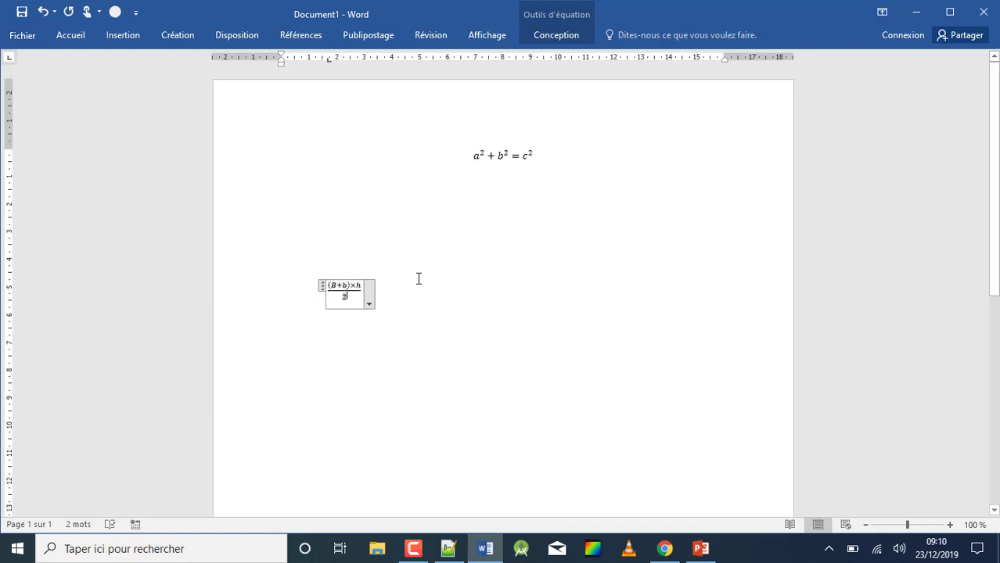
pyautogui.click(401, 308)
# Select the whole fraction equation, enclose it in a plain square root, and deselect it
pyautogui.click(322, 286)
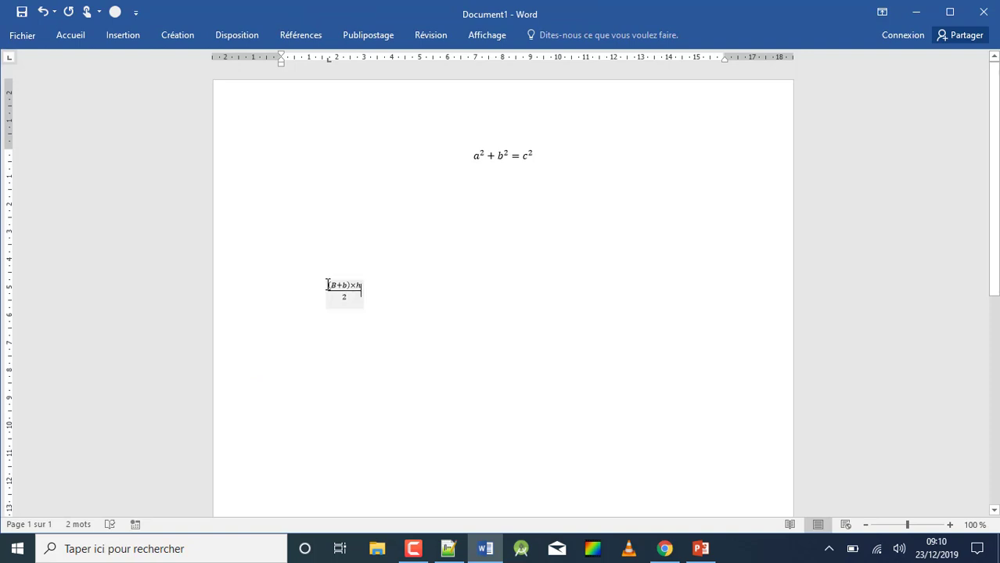
pyautogui.click(322, 287)
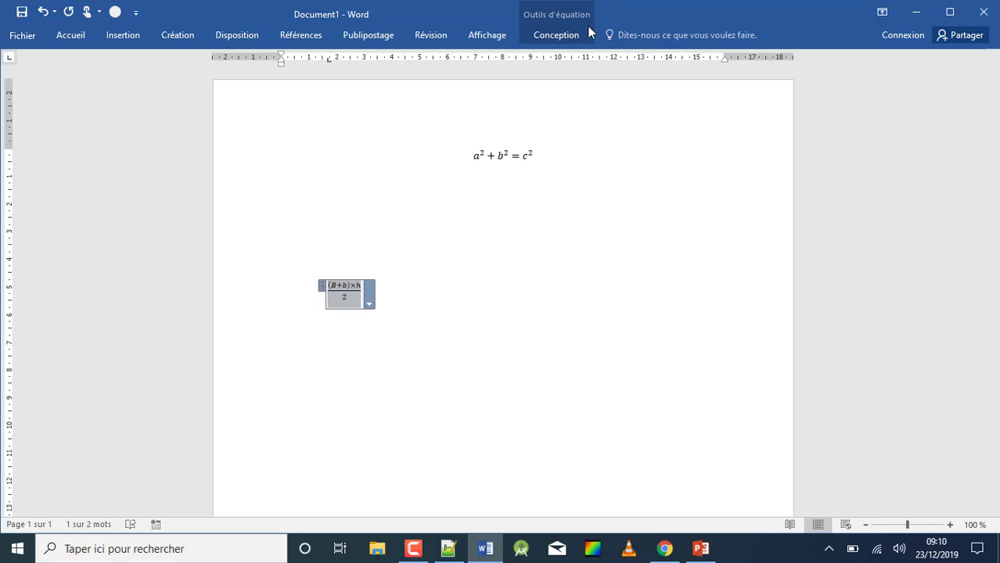
pyautogui.click(557, 39)
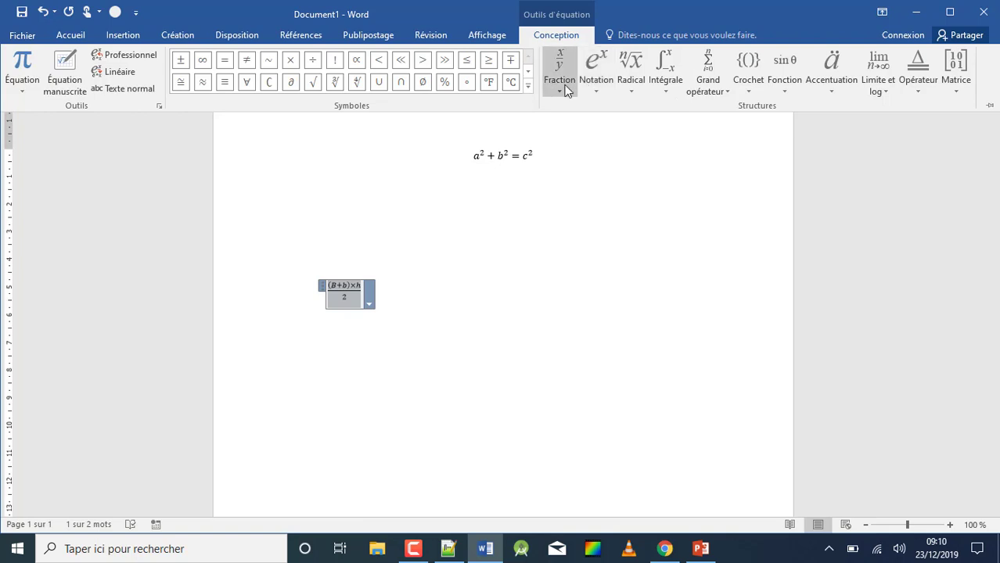
pyautogui.click(631, 96)
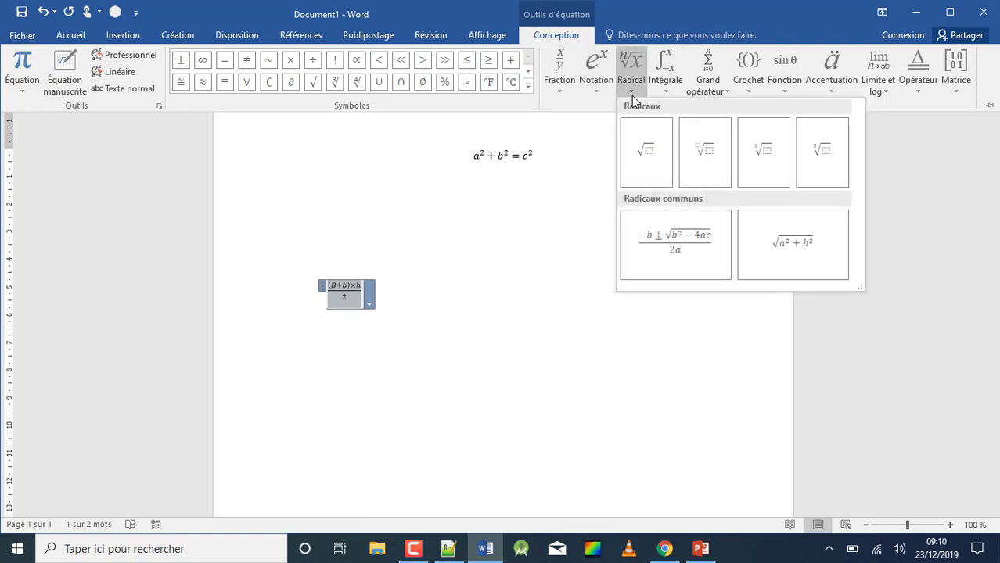
pyautogui.click(652, 161)
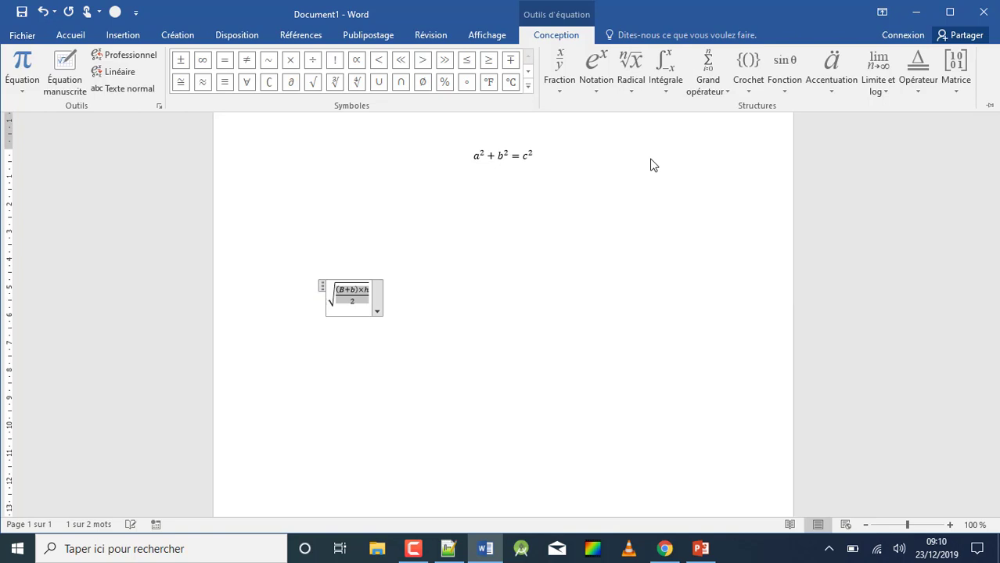
pyautogui.click(391, 308)
pyautogui.click(329, 362)
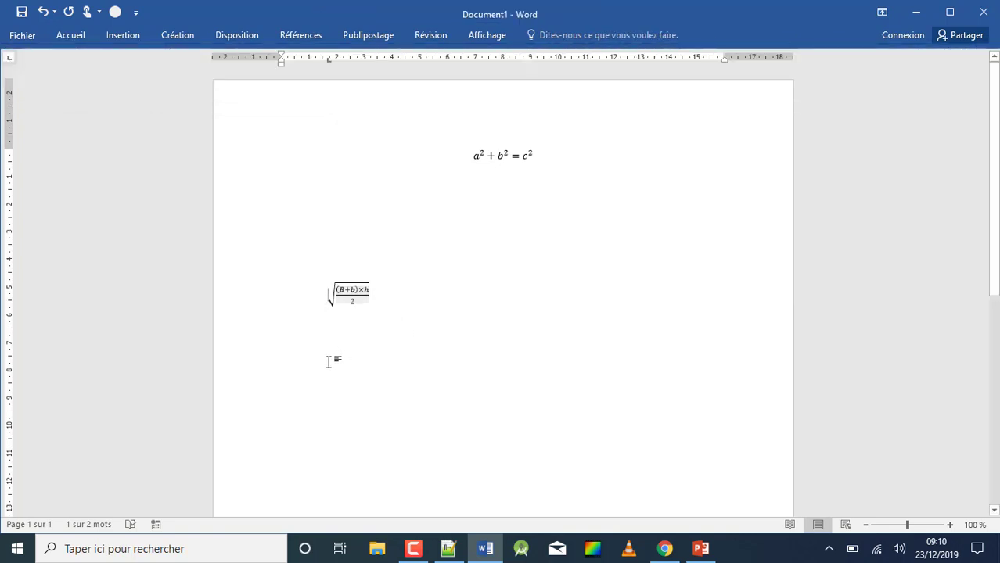
# Convert the entire square-root equation to linear format and back to professional format
pyautogui.click(356, 289)
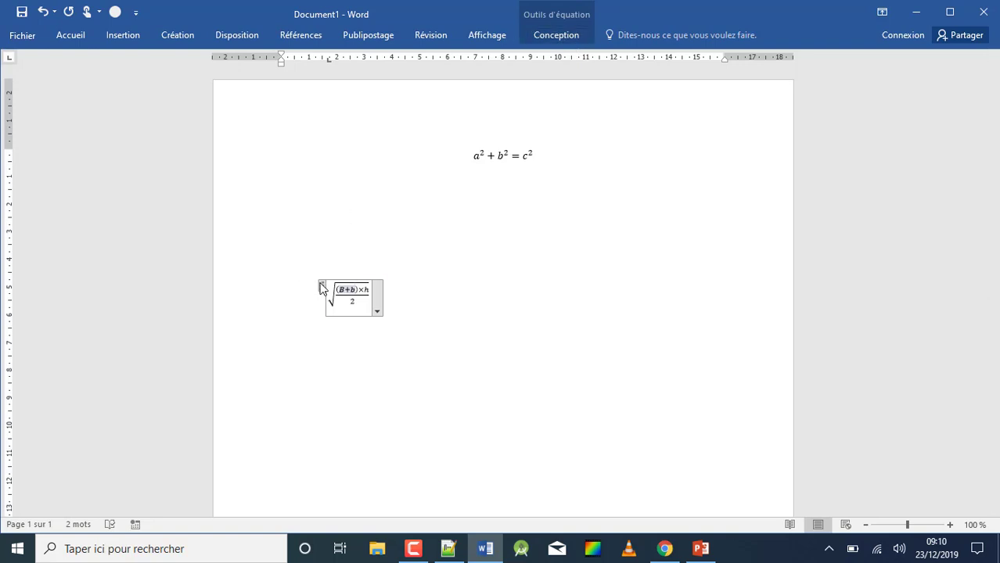
pyautogui.click(323, 285)
pyautogui.click(545, 38)
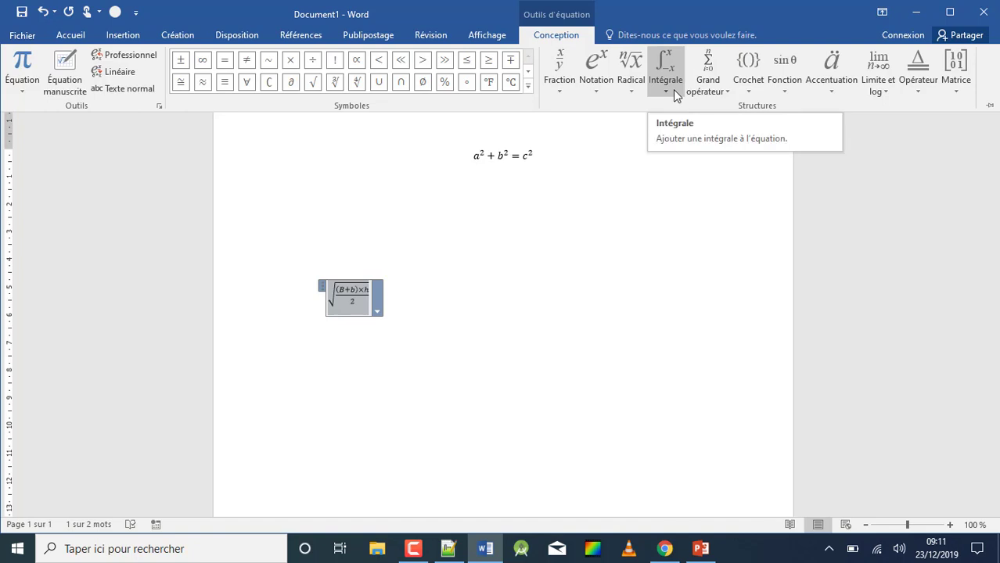
pyautogui.click(118, 71)
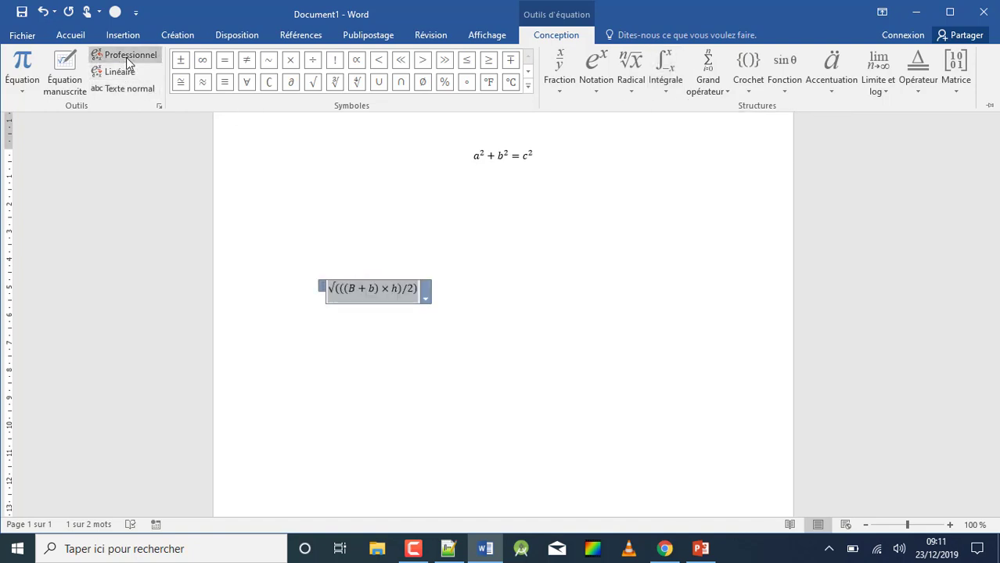
pyautogui.click(127, 60)
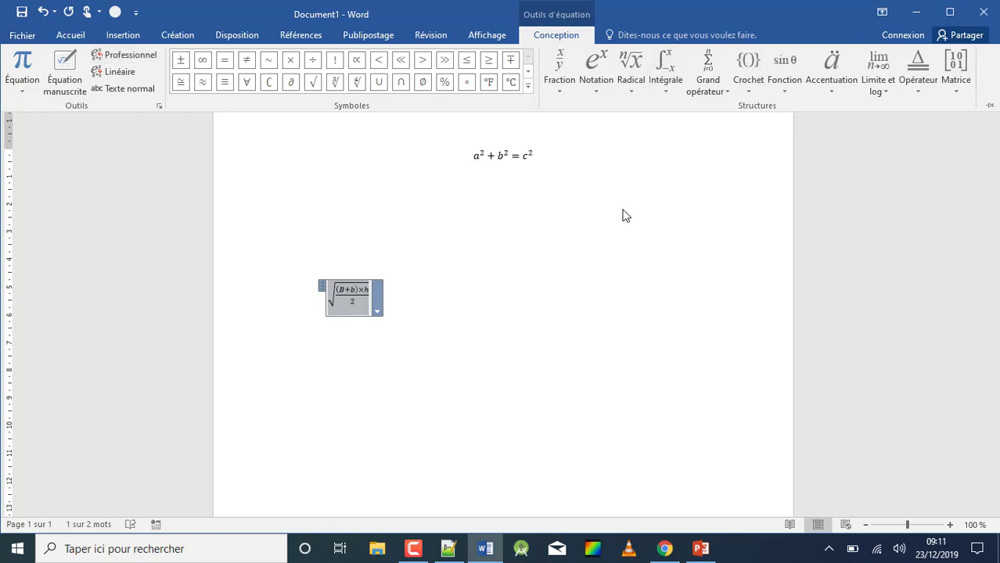
# Show the available bracket structures for the selected square-root equation
pyautogui.click(748, 85)
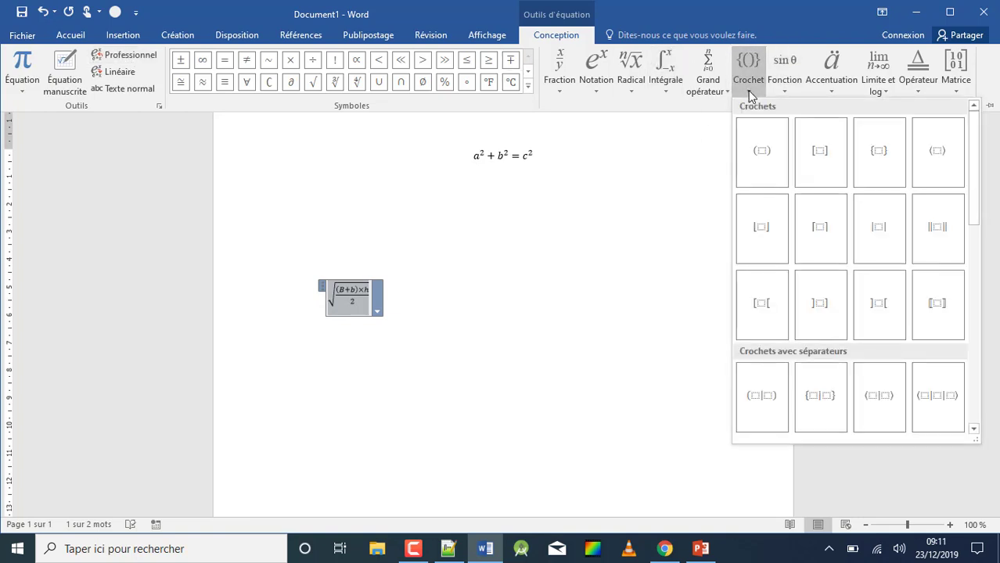